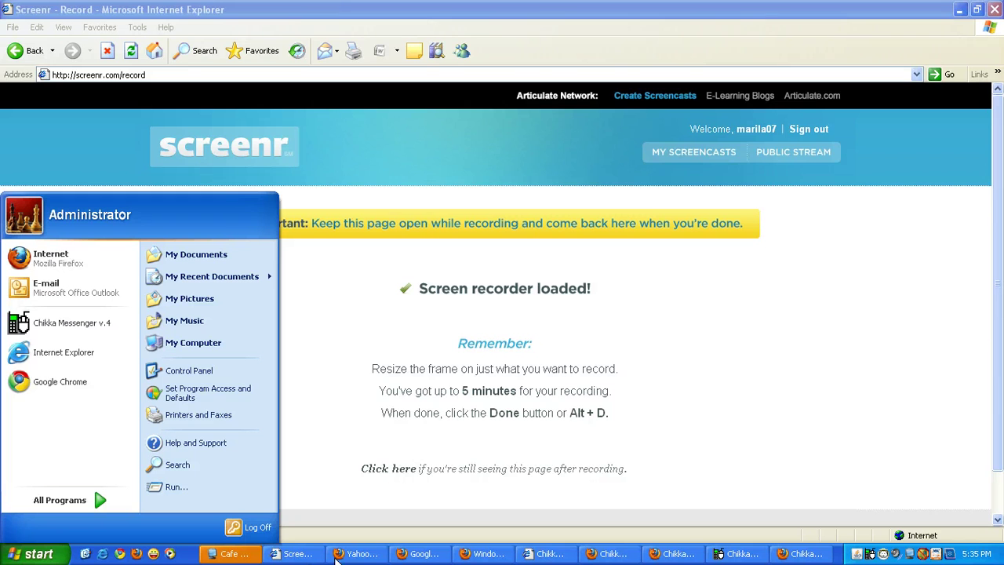
Step: Look through the Yahoo, Google Chat, AIM, ICQ and Windows Live Hotmail pages in Firefox
{"action": "left_click", "coordinate": [339, 554]}
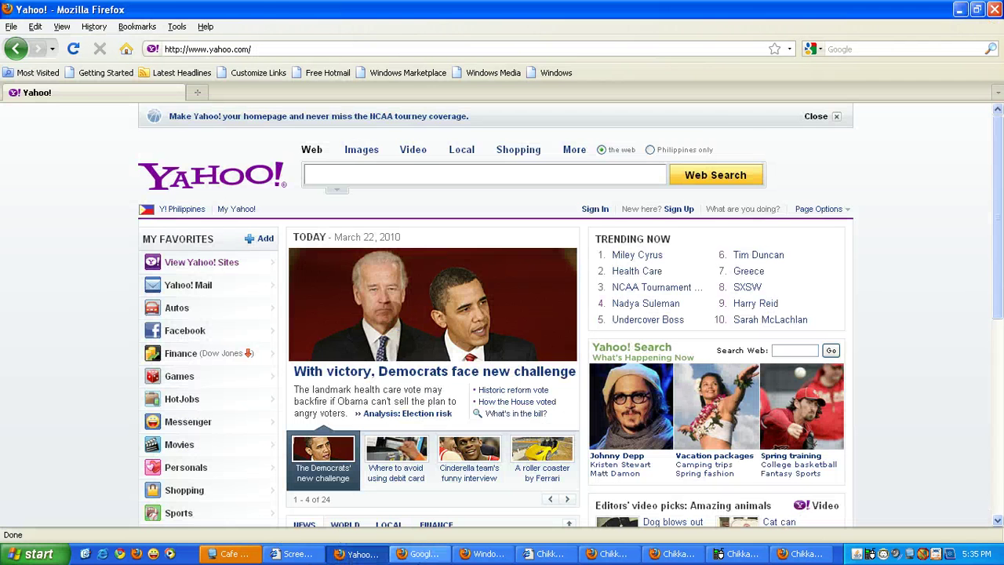
{"action": "left_click", "coordinate": [424, 554]}
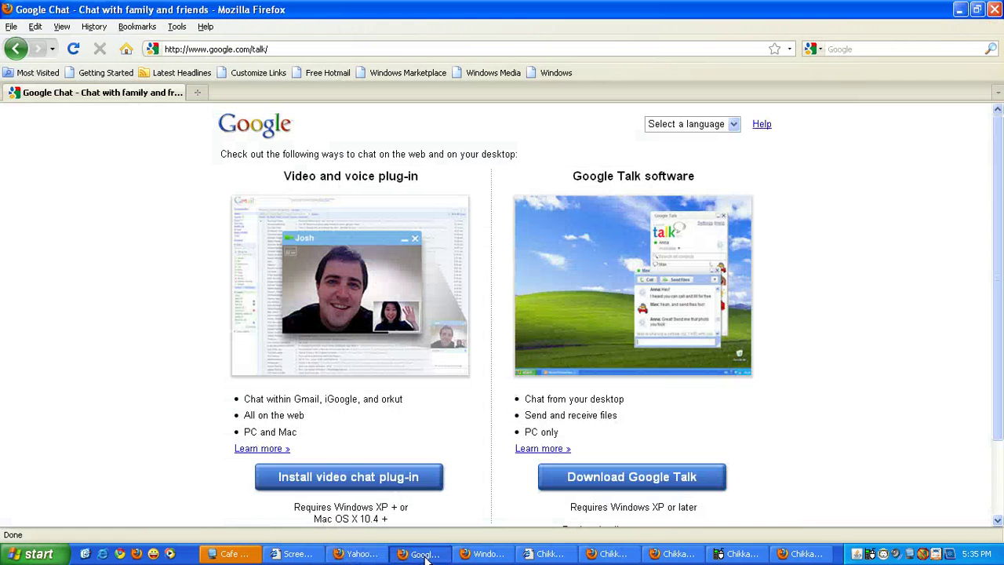
{"action": "left_click", "coordinate": [467, 554]}
{"action": "left_click", "coordinate": [121, 99]}
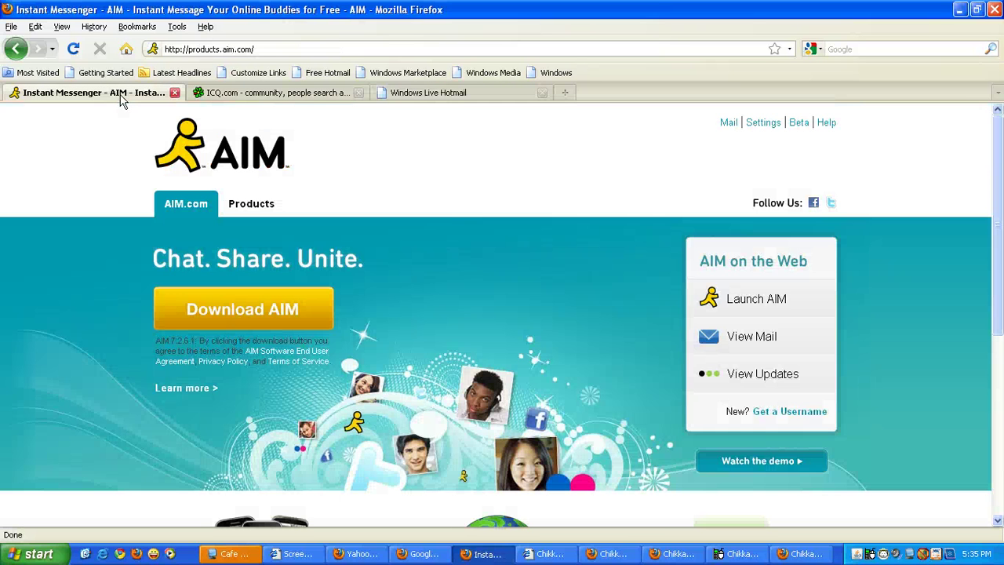
{"action": "left_click", "coordinate": [223, 95]}
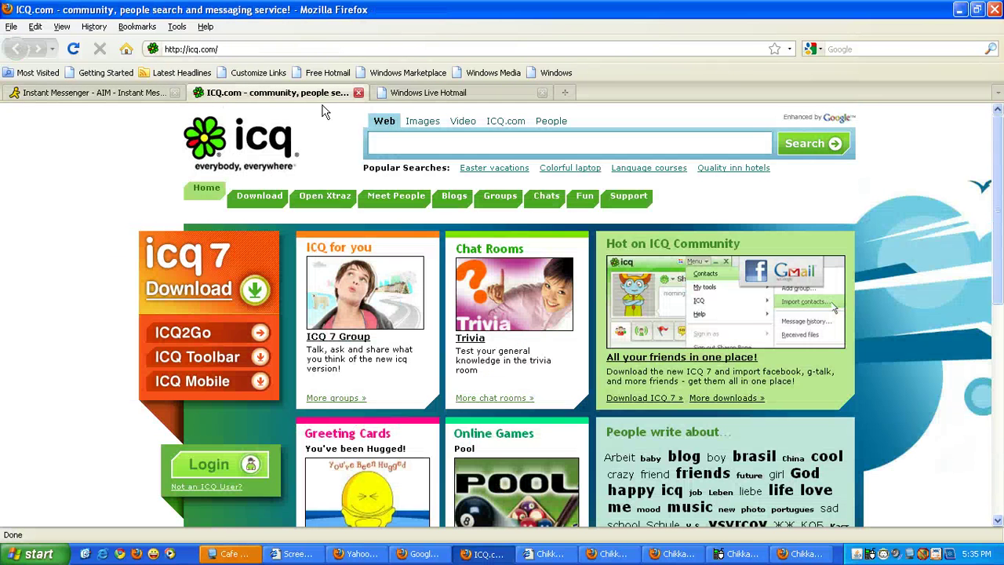
{"action": "left_click", "coordinate": [409, 95]}
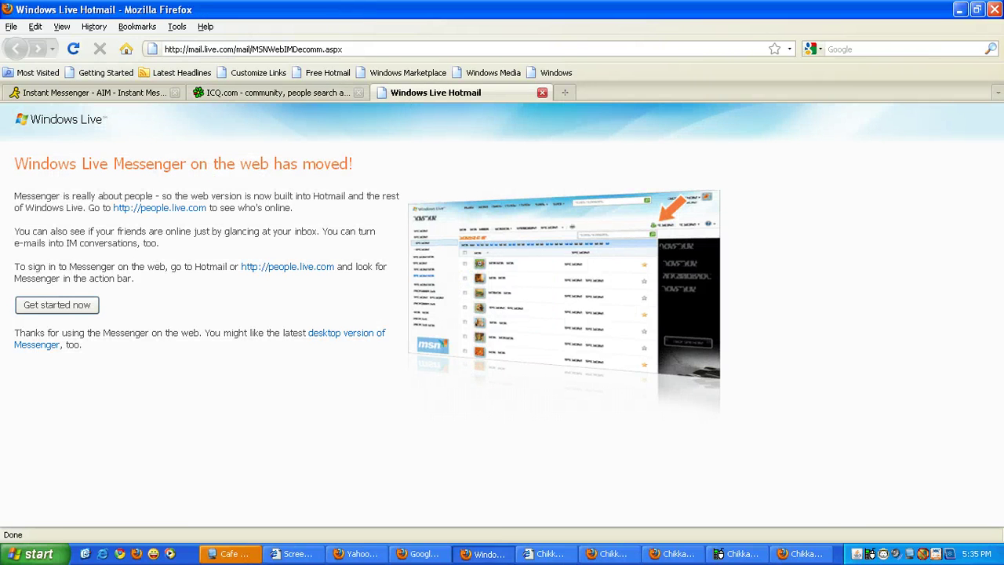
{"action": "left_click", "coordinate": [12, 559]}
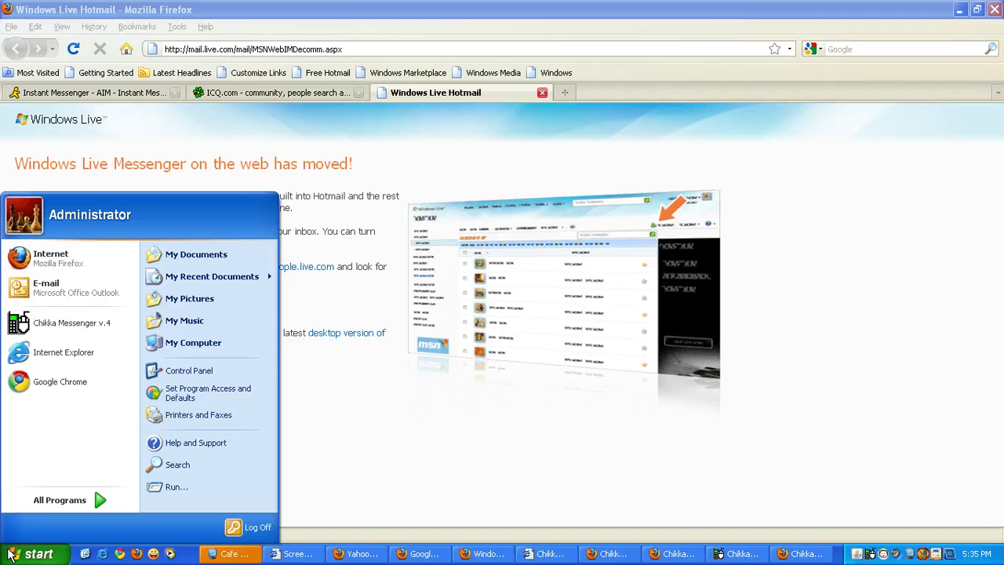
Step: Launch Chikka Messenger v.4 from the Start menu shortcut's Open option
{"action": "right_click", "coordinate": [82, 328]}
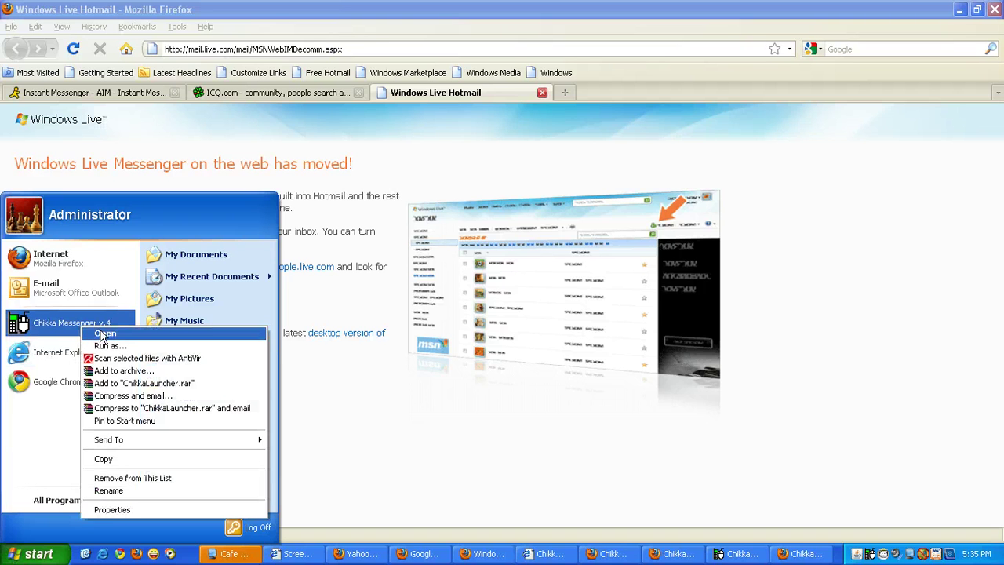
{"action": "left_click", "coordinate": [102, 336]}
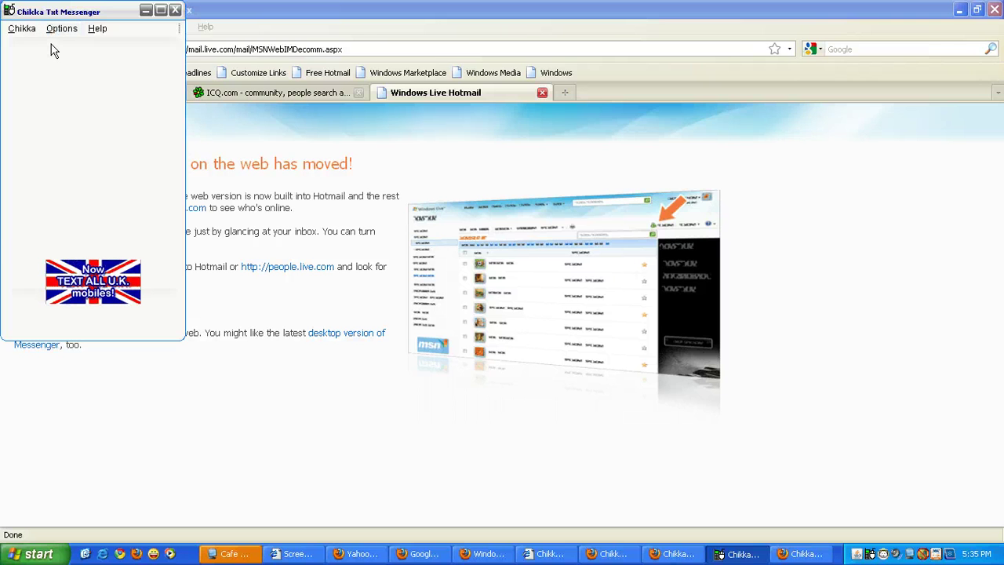
{"action": "left_click", "coordinate": [49, 554]}
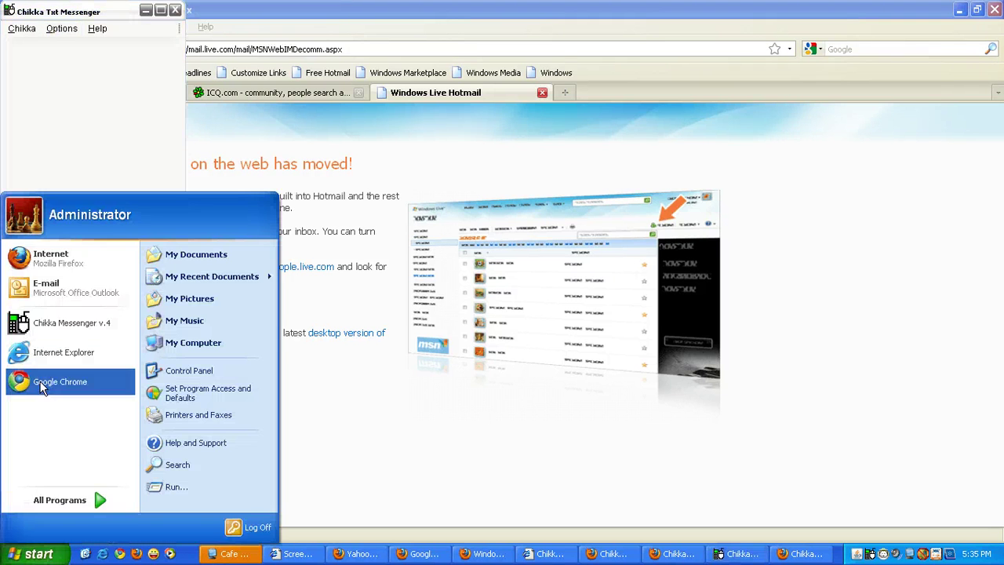
{"action": "right_click", "coordinate": [43, 264]}
Step: Open a new Firefox window and load chikka.com
{"action": "left_click", "coordinate": [66, 267]}
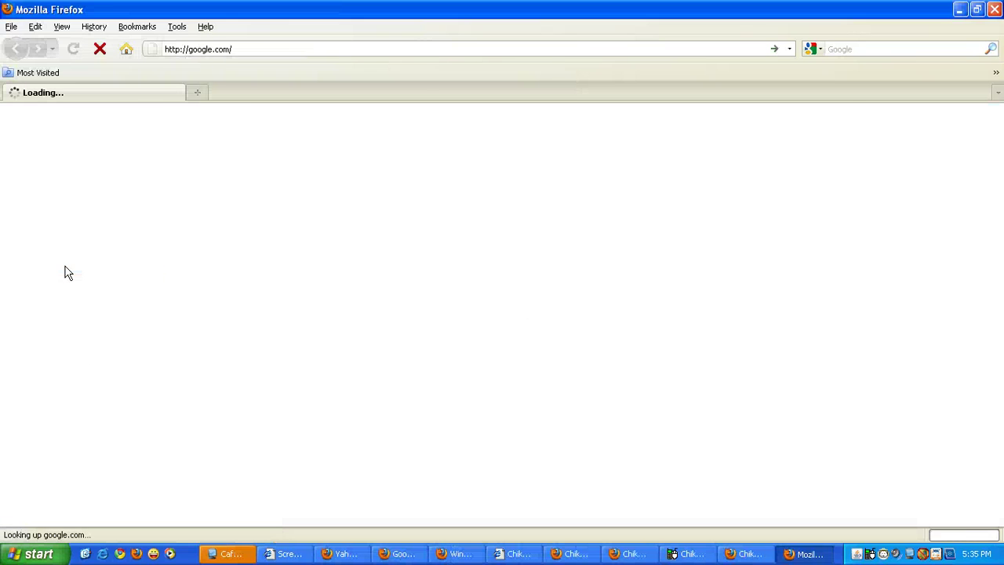
{"action": "left_click", "coordinate": [270, 49]}
{"action": "type", "text": "c"}
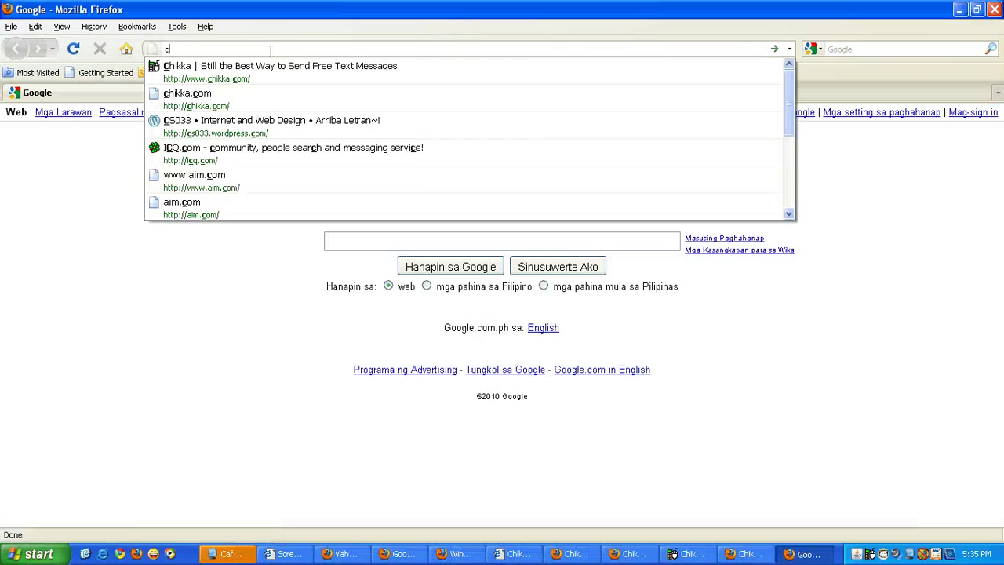
{"action": "type", "text": "hikka.com"}
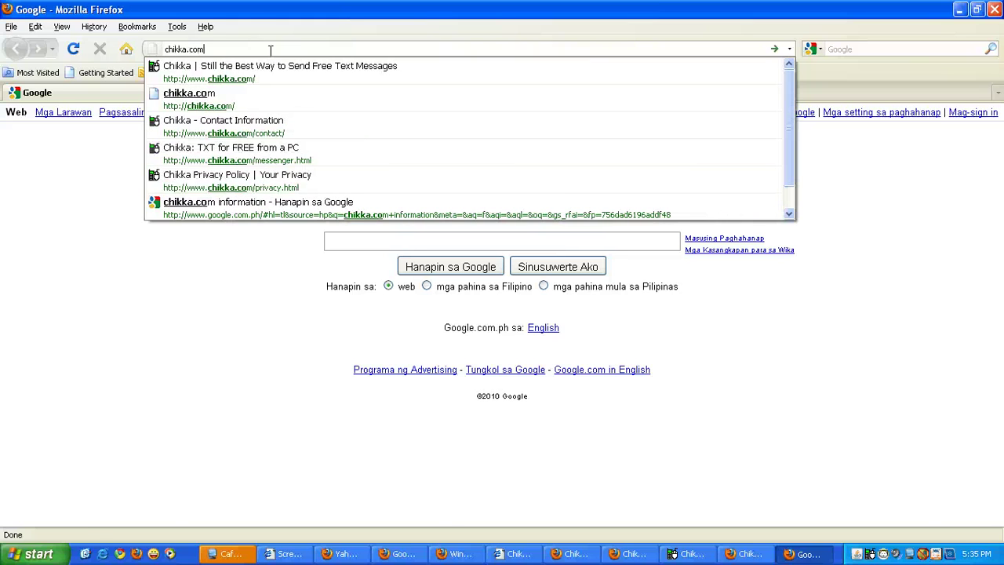
{"action": "key", "text": "Return"}
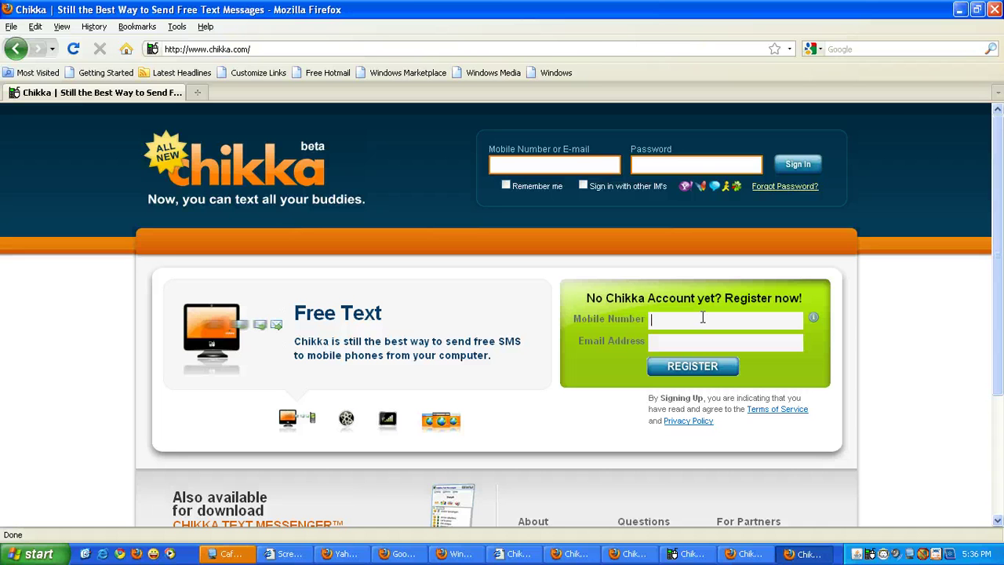
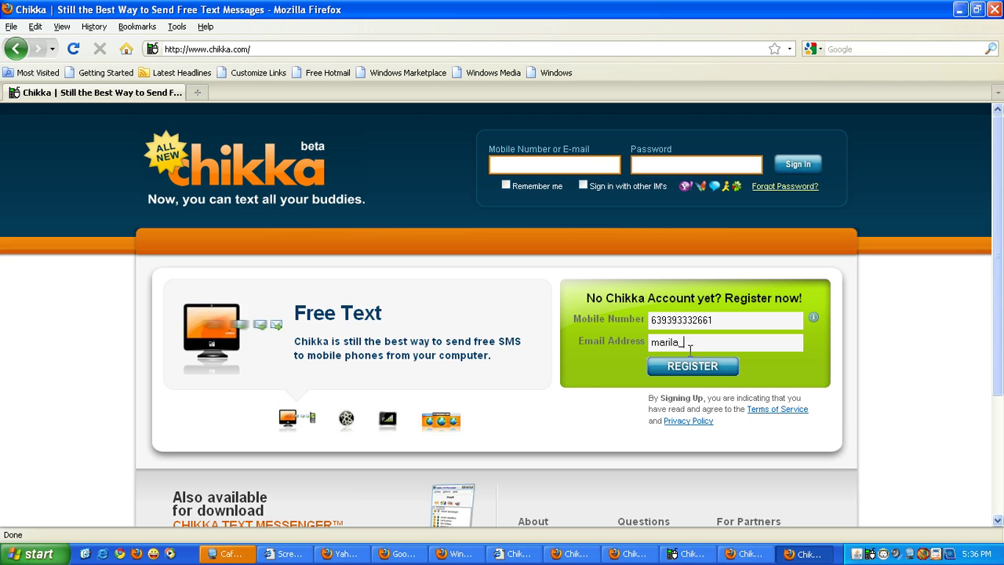
Step: Fill the Register now! form with the mobile number and e-mail address and submit it
{"action": "left_click", "coordinate": [692, 369]}
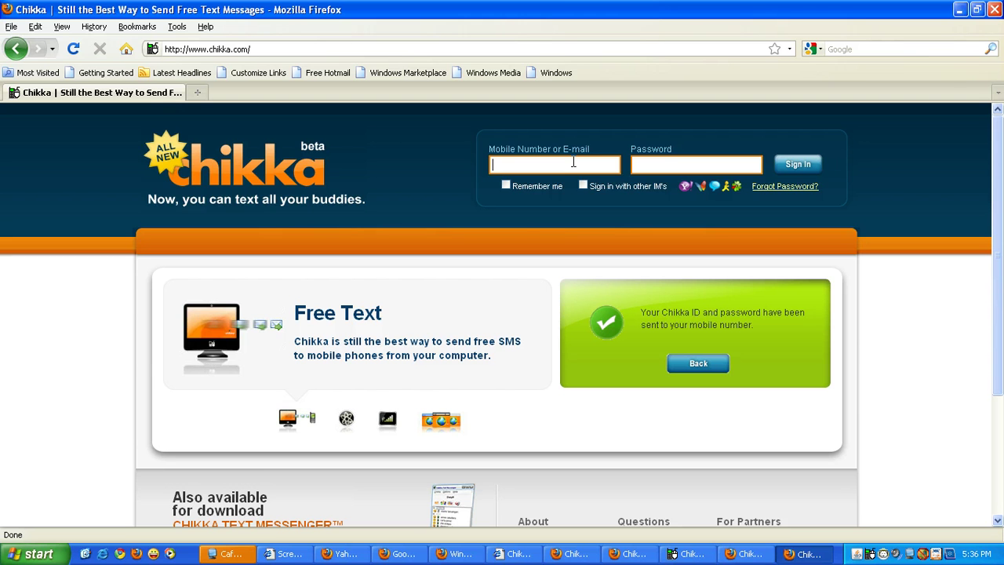
Step: Sign in to Chikka with the account's mobile number and password
{"action": "left_click", "coordinate": [649, 164]}
{"action": "type", "text": "••"}
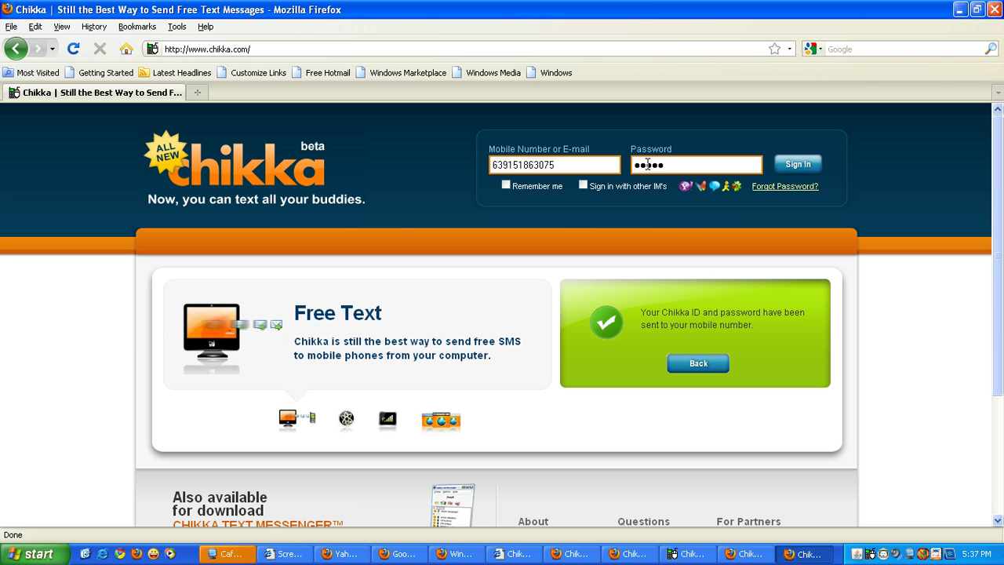
{"action": "type", "text": "•"}
{"action": "left_click", "coordinate": [808, 164]}
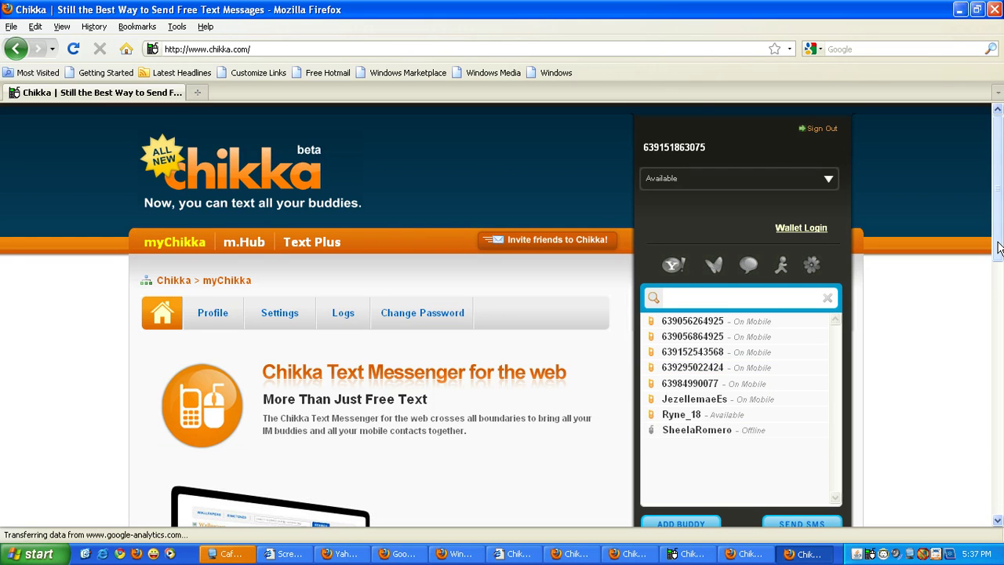
Step: Dismiss the Add Buddy form, then send a short test message to a mobile contact
{"action": "left_click_drag", "start_coordinate": [1001, 247], "coordinate": [1001, 272]}
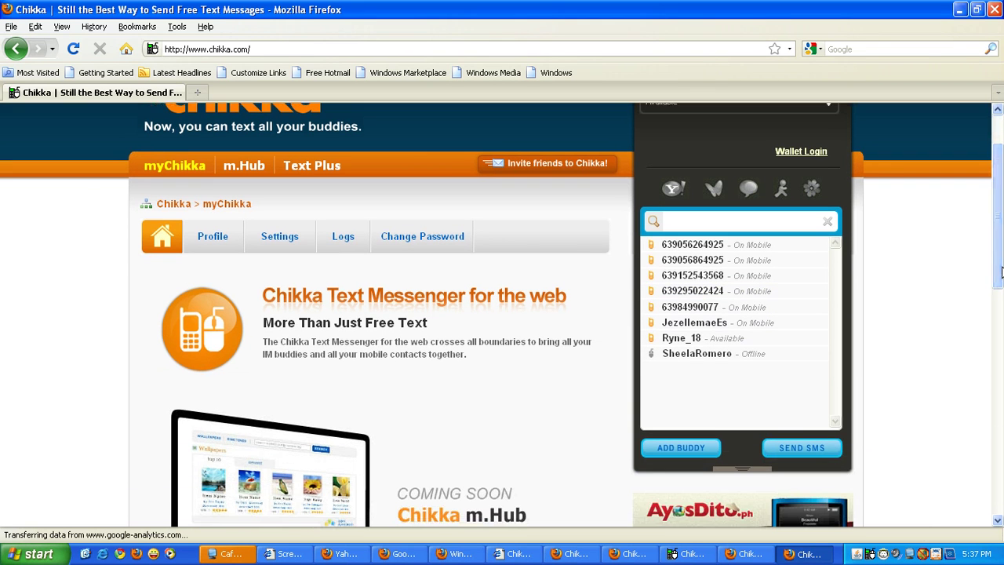
{"action": "left_click", "coordinate": [698, 453]}
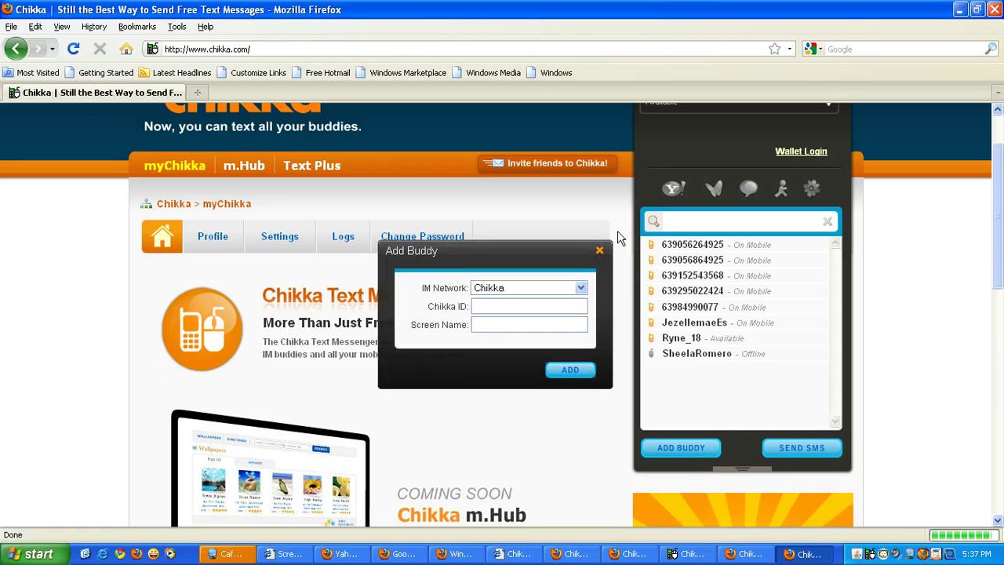
{"action": "left_click", "coordinate": [599, 253]}
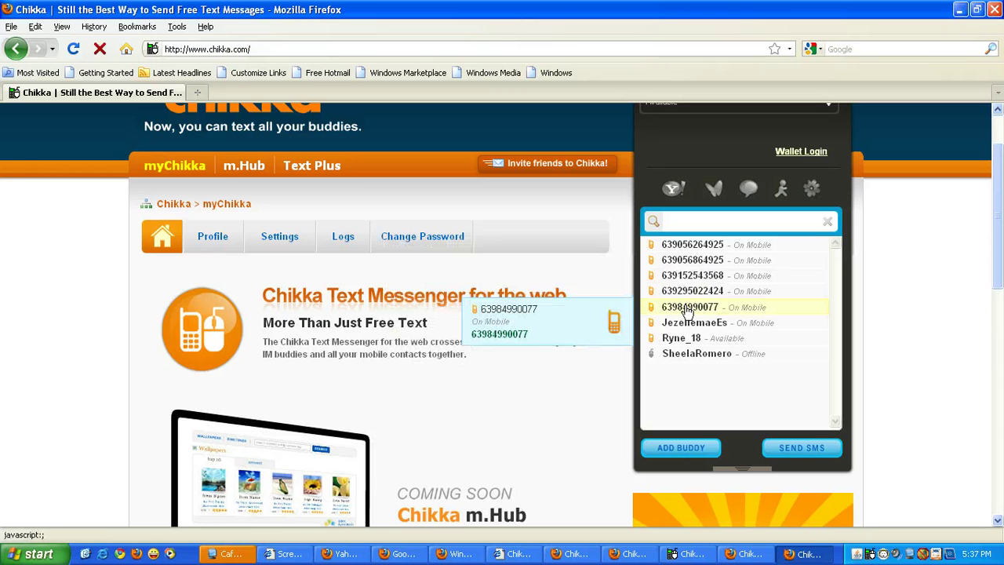
{"action": "double_click", "coordinate": [687, 308]}
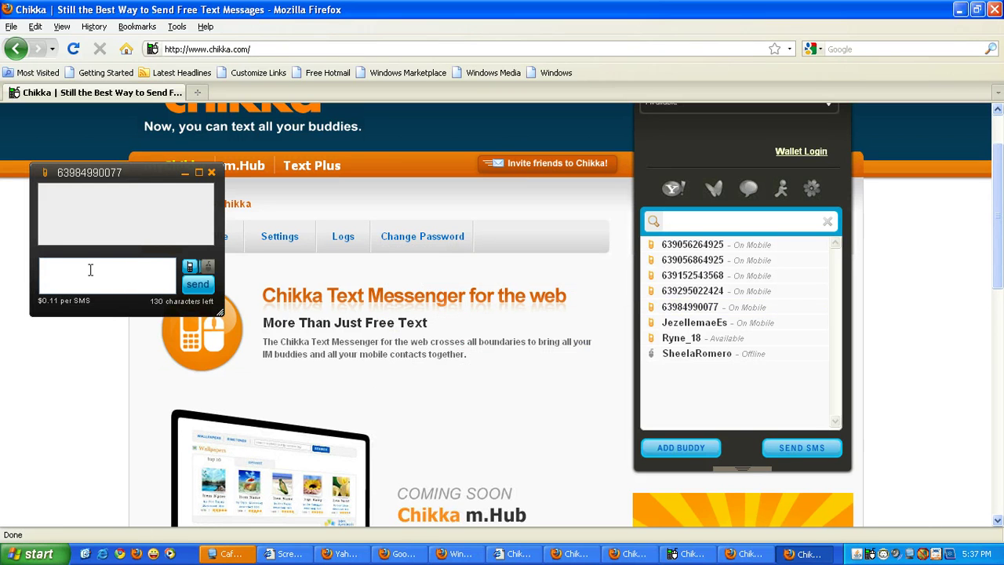
{"action": "type", "text": "mat"}
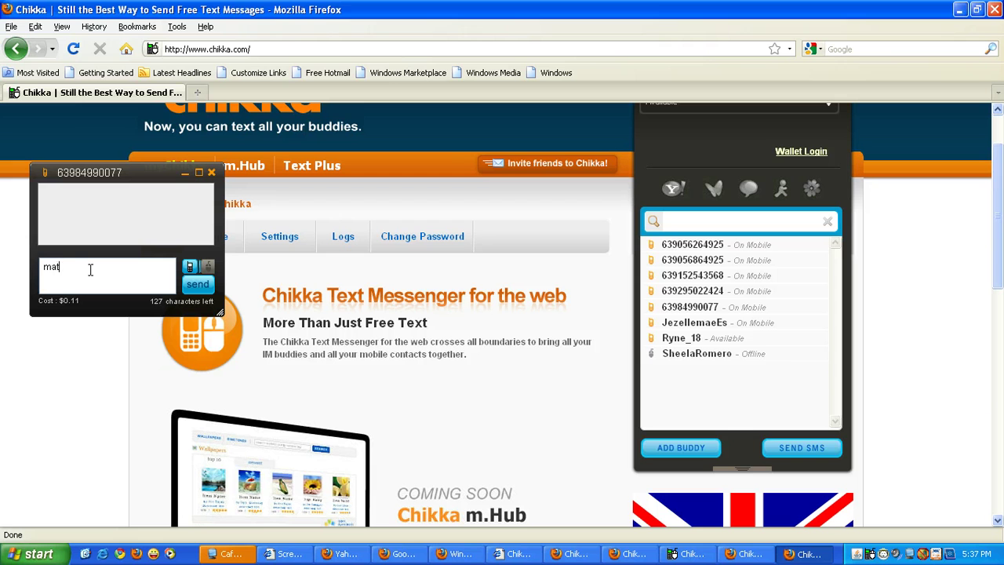
{"action": "type", "text": "t"}
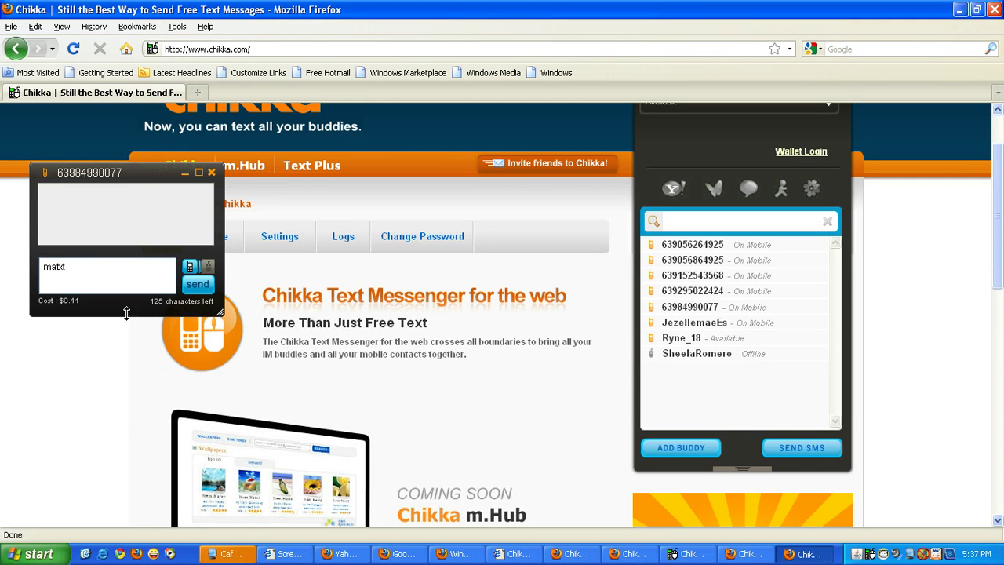
{"action": "left_click", "coordinate": [202, 286]}
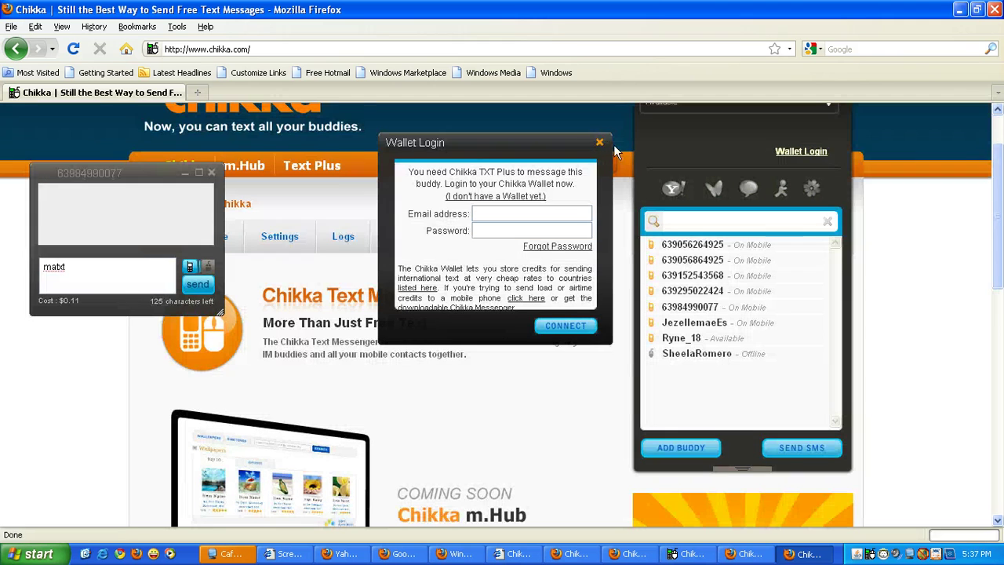
Step: Dismiss the Wallet Login prompt and sign out of Chikka, confirming with OK
{"action": "left_click", "coordinate": [573, 326]}
{"action": "scroll", "coordinate": [997, 269], "scroll_direction": "up", "scroll_amount": 2}
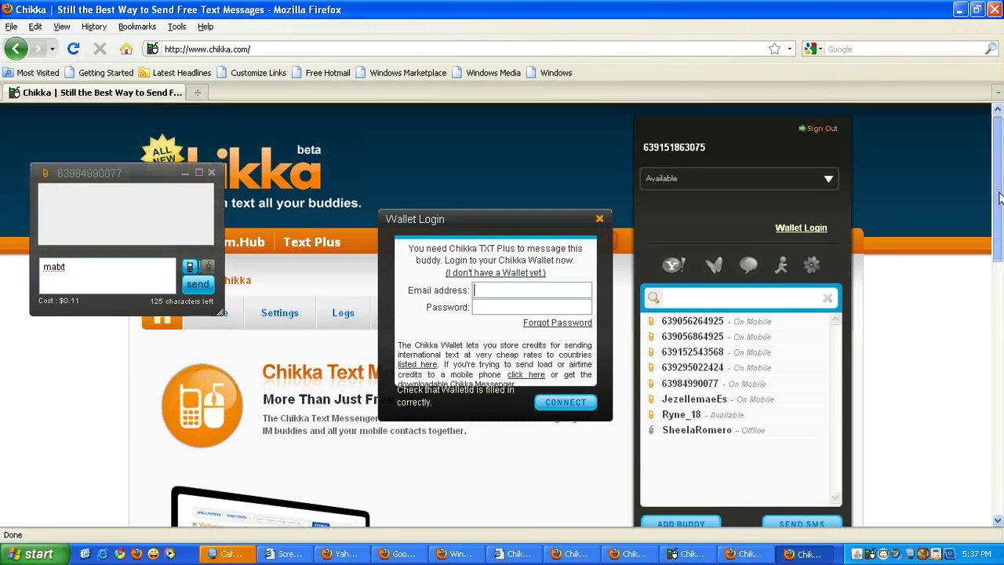
{"action": "left_click", "coordinate": [822, 130]}
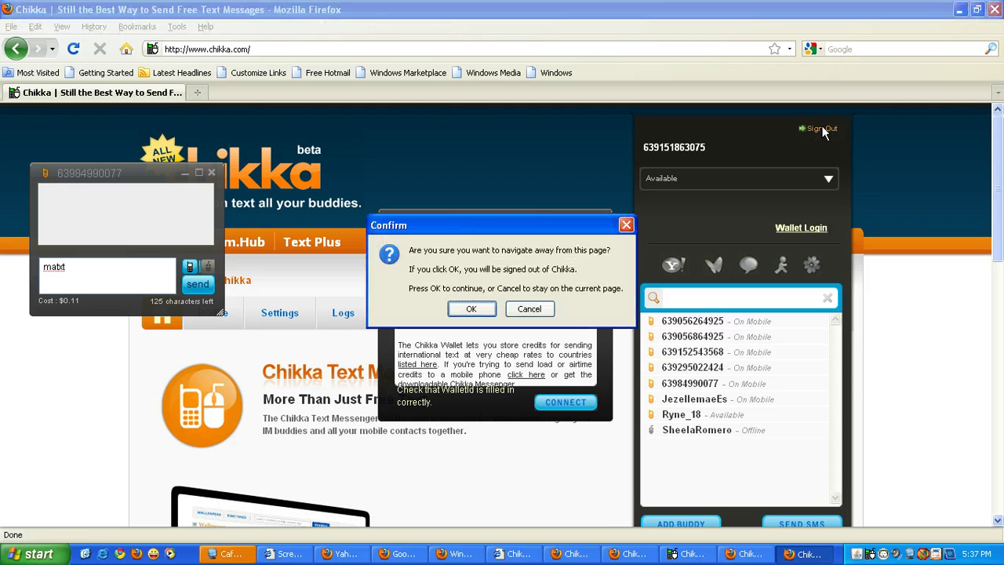
{"action": "left_click", "coordinate": [481, 313]}
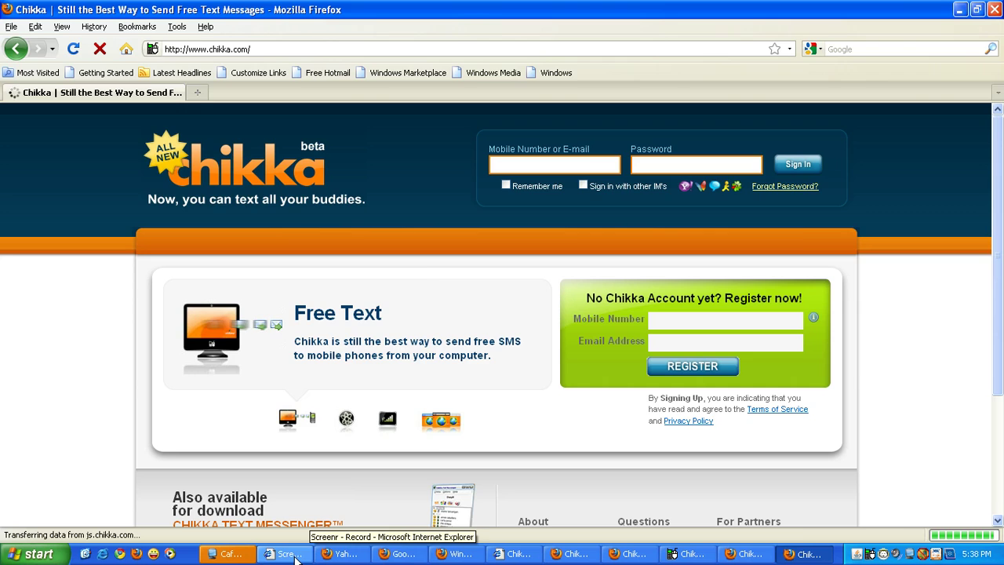
Step: Bring up the Chikka Txt Messenger window, view its Chikka menu, then close it
{"action": "left_click", "coordinate": [291, 554]}
{"action": "scroll", "coordinate": [1002, 267], "scroll_direction": "down", "scroll_amount": 3}
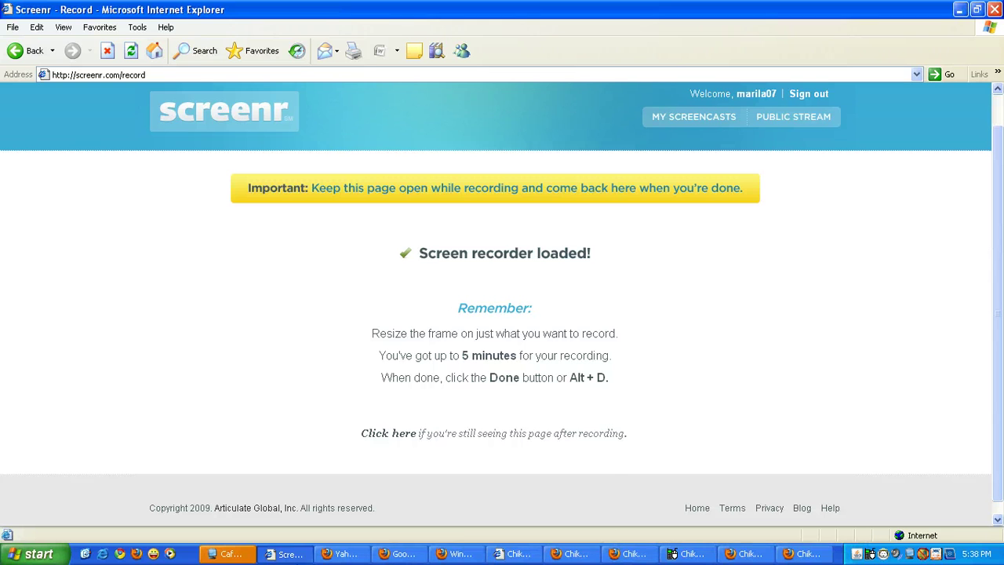
{"action": "left_click", "coordinate": [682, 554]}
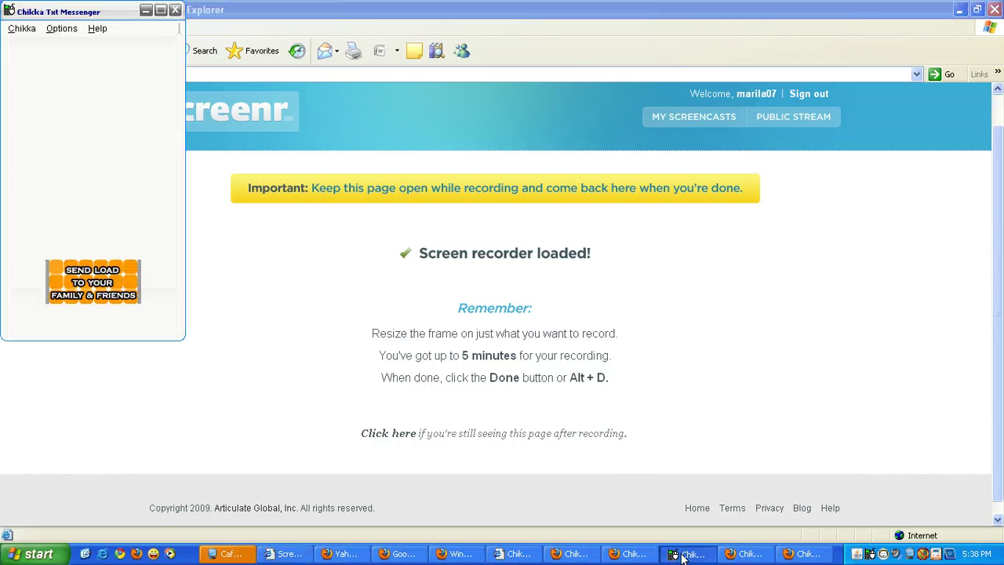
{"action": "left_click", "coordinate": [21, 29]}
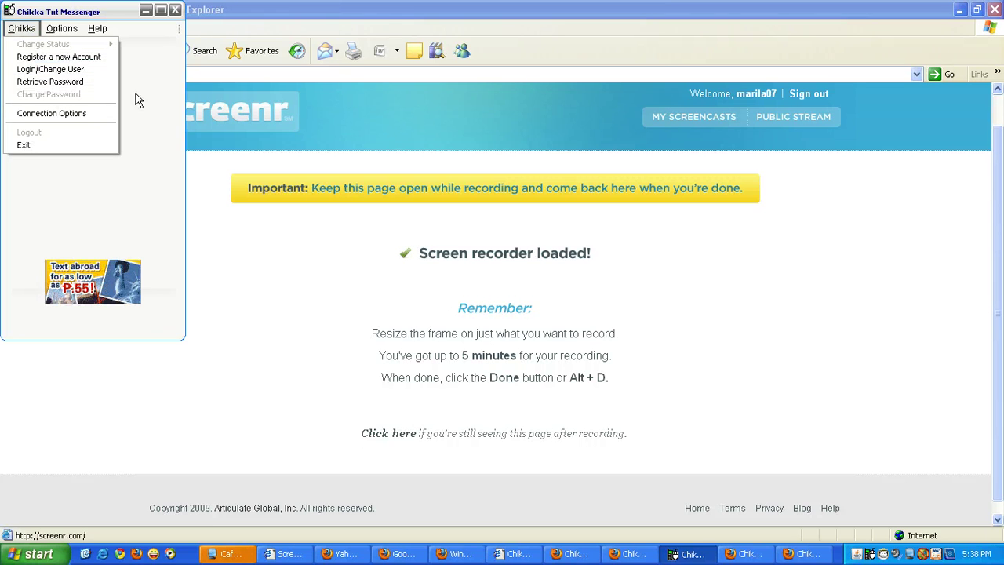
{"action": "left_click", "coordinate": [174, 11]}
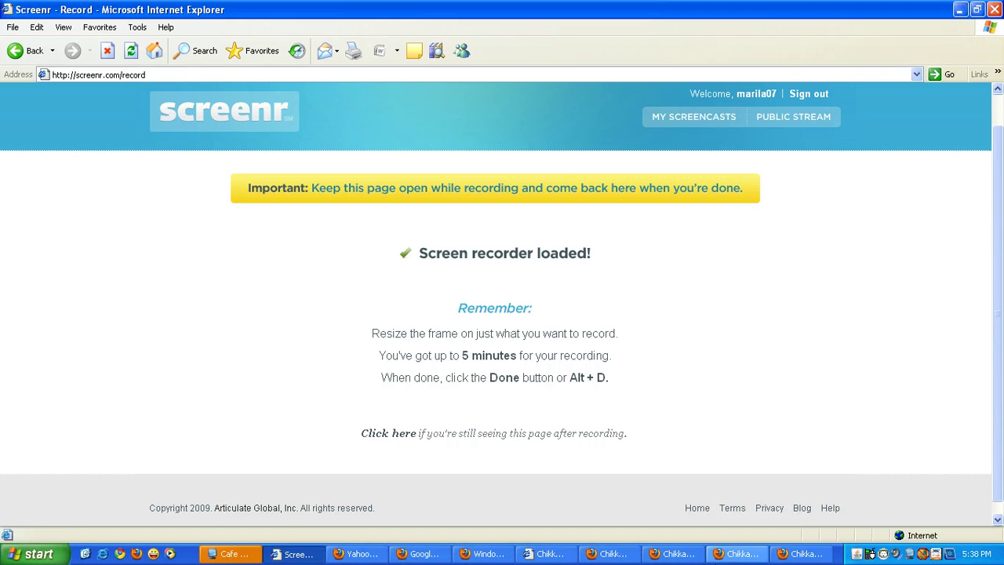
{"action": "left_click", "coordinate": [33, 554]}
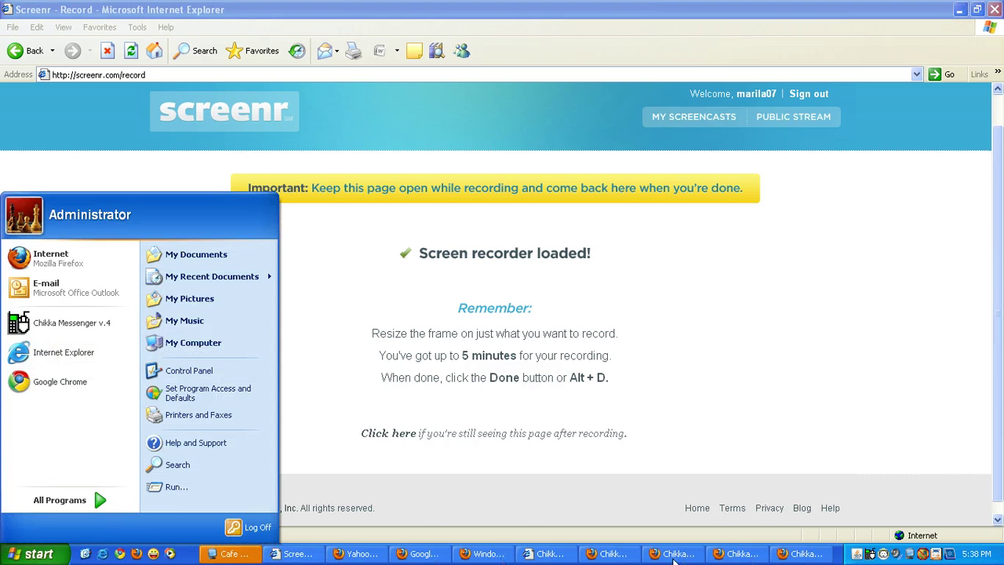
{"action": "left_click", "coordinate": [610, 554]}
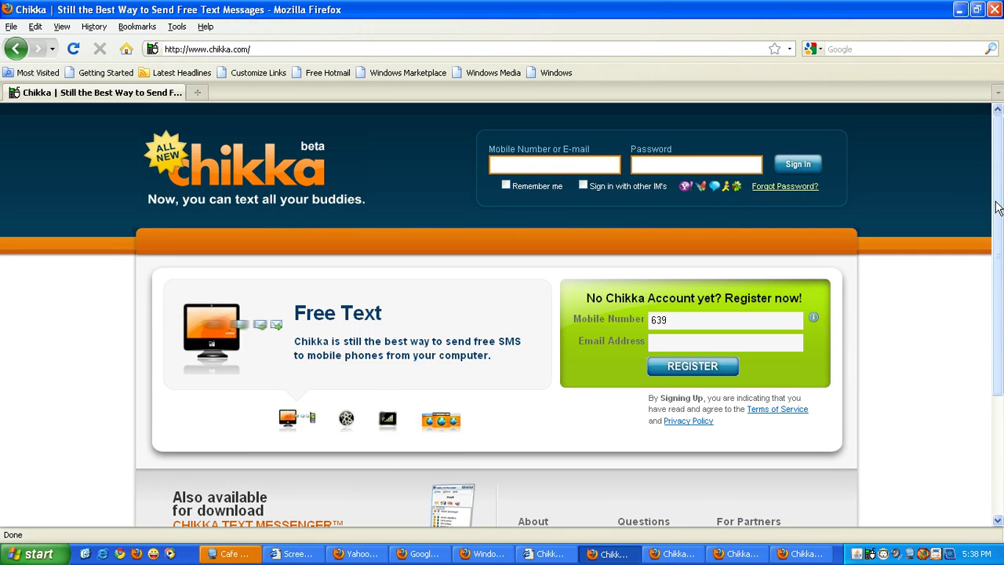
{"action": "scroll", "coordinate": [994, 212], "scroll_direction": "down", "scroll_amount": 3}
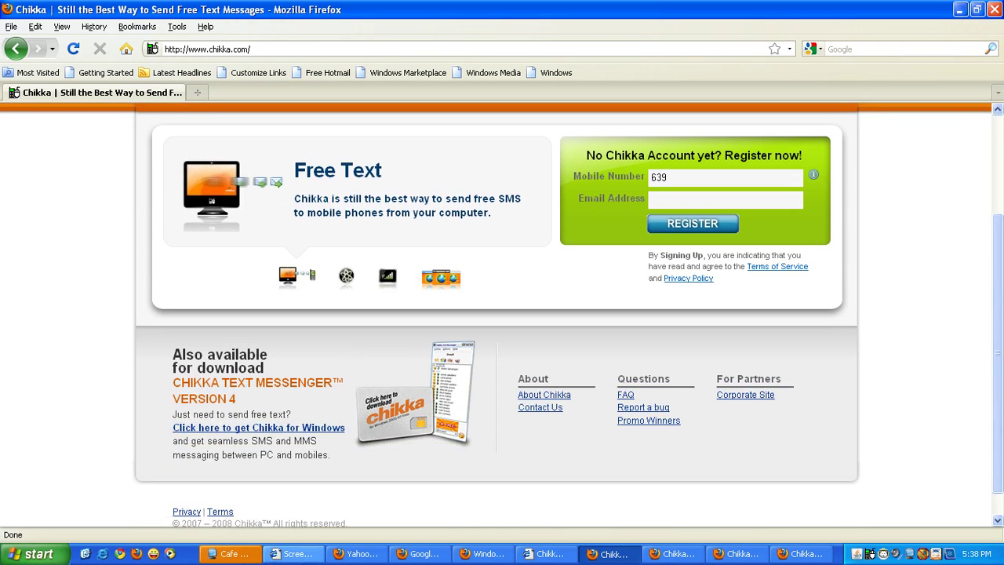
{"action": "left_click", "coordinate": [297, 554]}
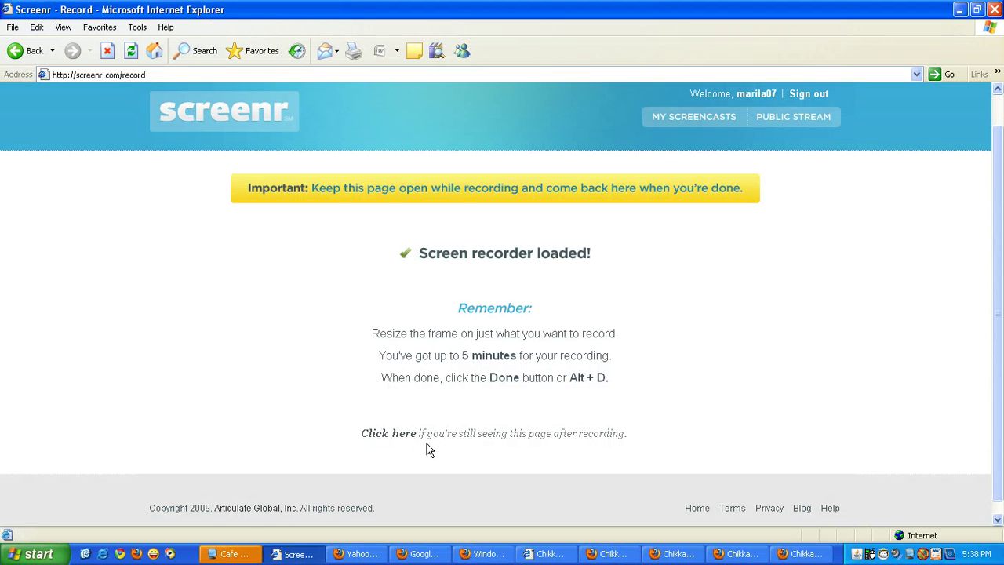